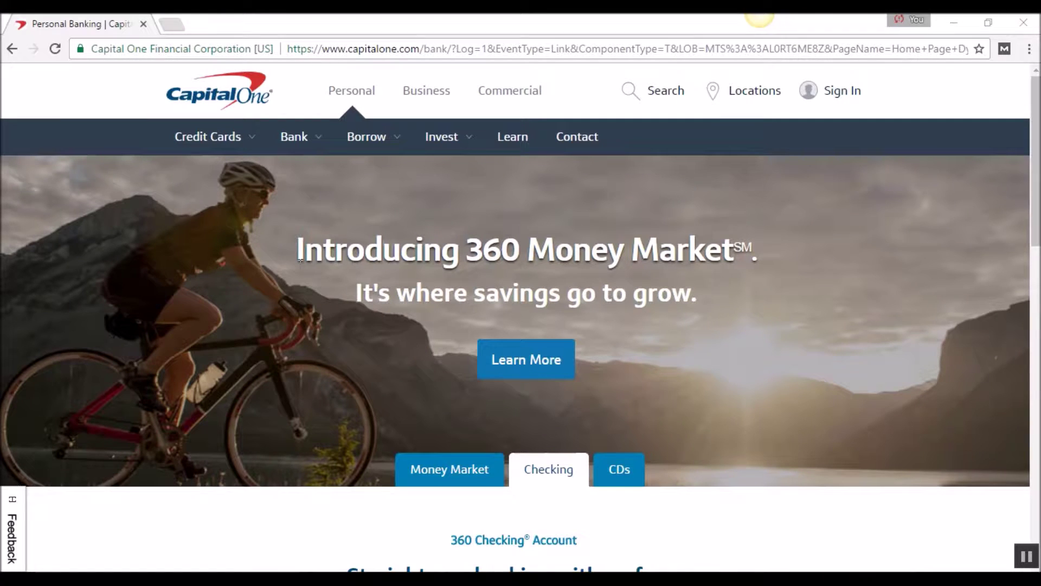
scroll(302, 304, "down", 1)
scroll(465, 395, "down", 1)
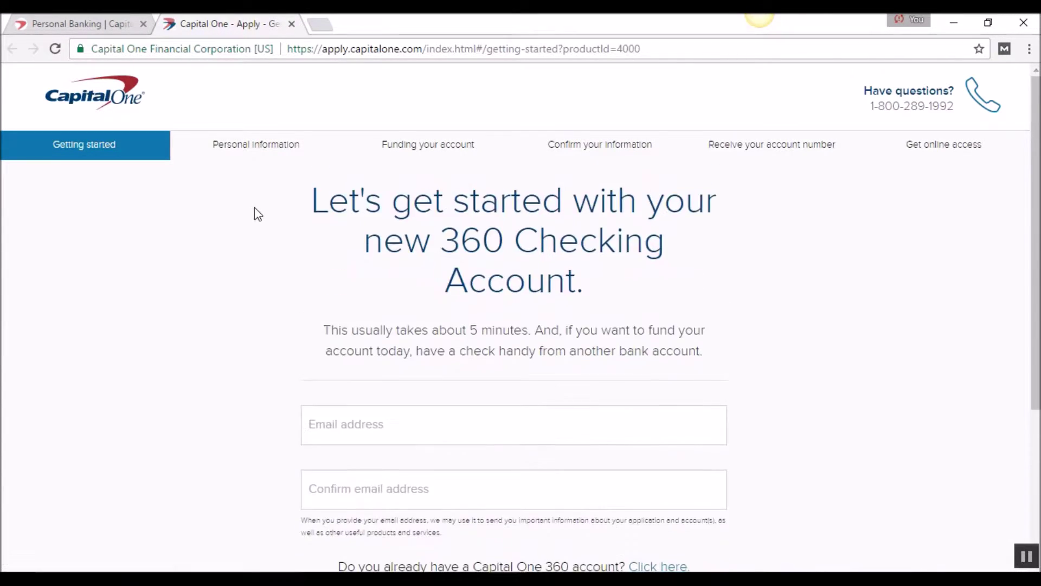
scroll(526, 300, "down", 1)
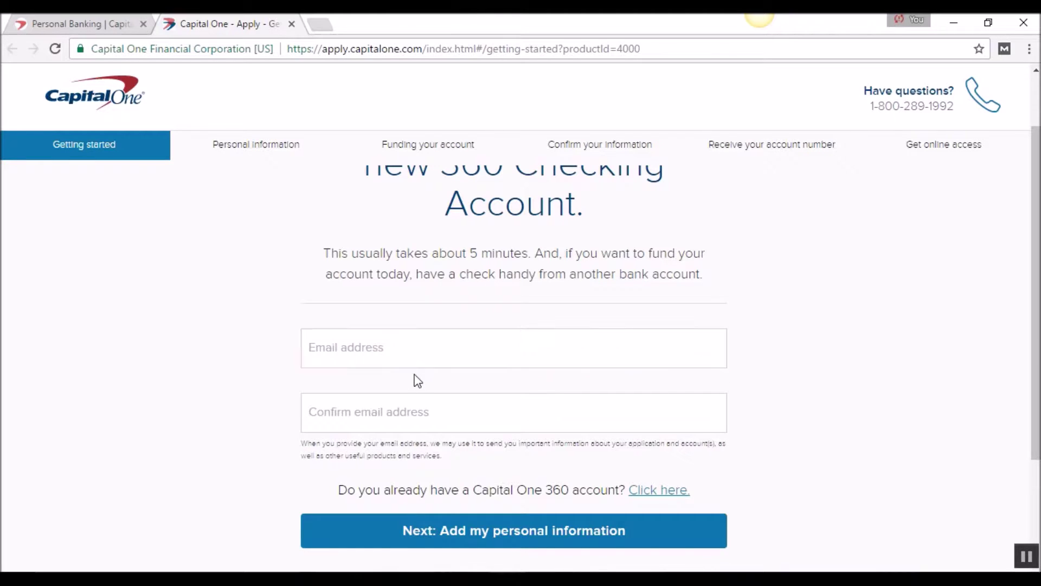
Begin entering the applicant's email address on the 360 Checking application
left_click(389, 352)
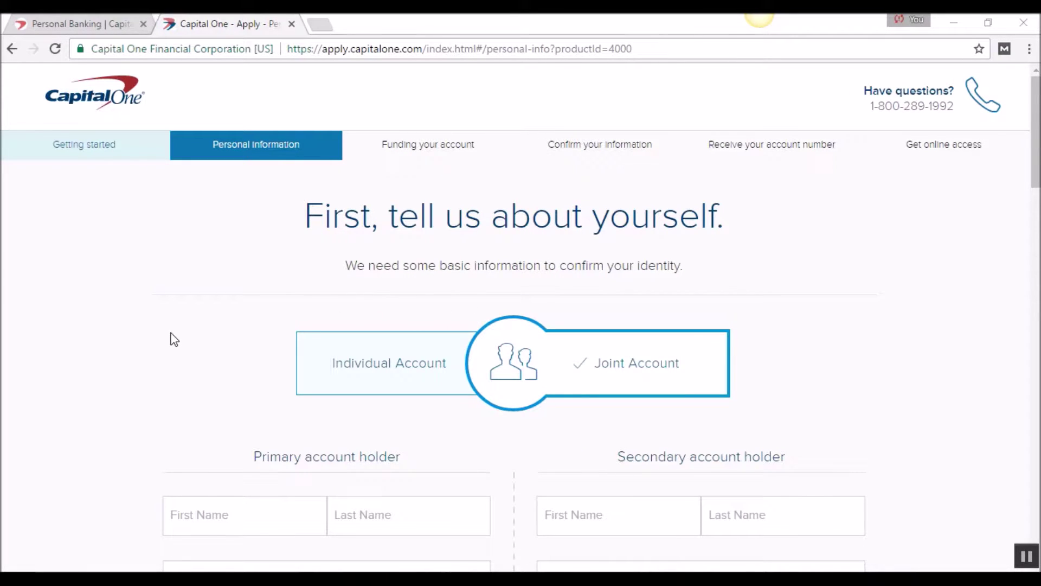
scroll(154, 331, "down", 2)
scroll(94, 321, "down", 2)
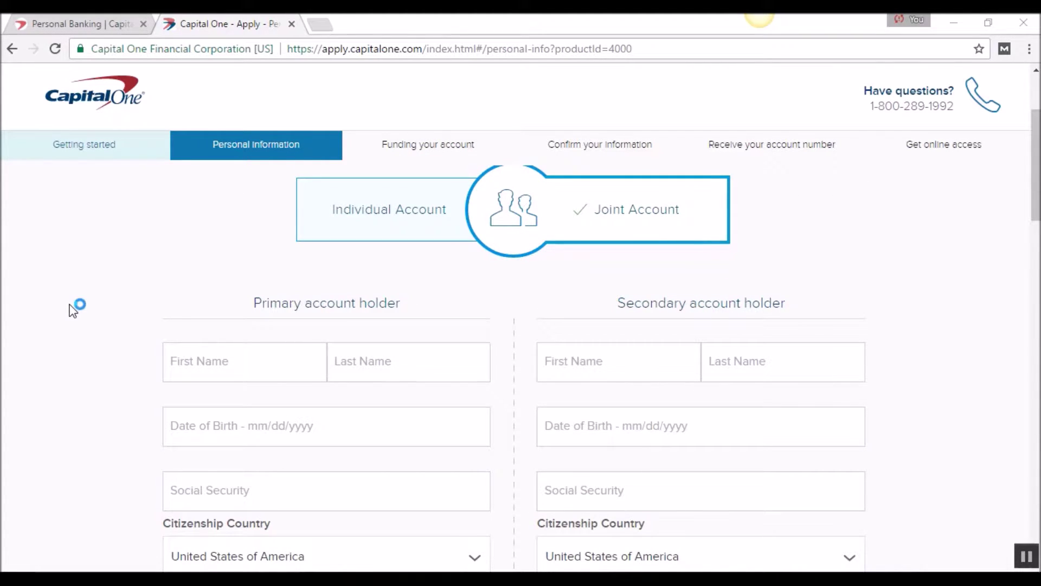
scroll(69, 305, "up", 2)
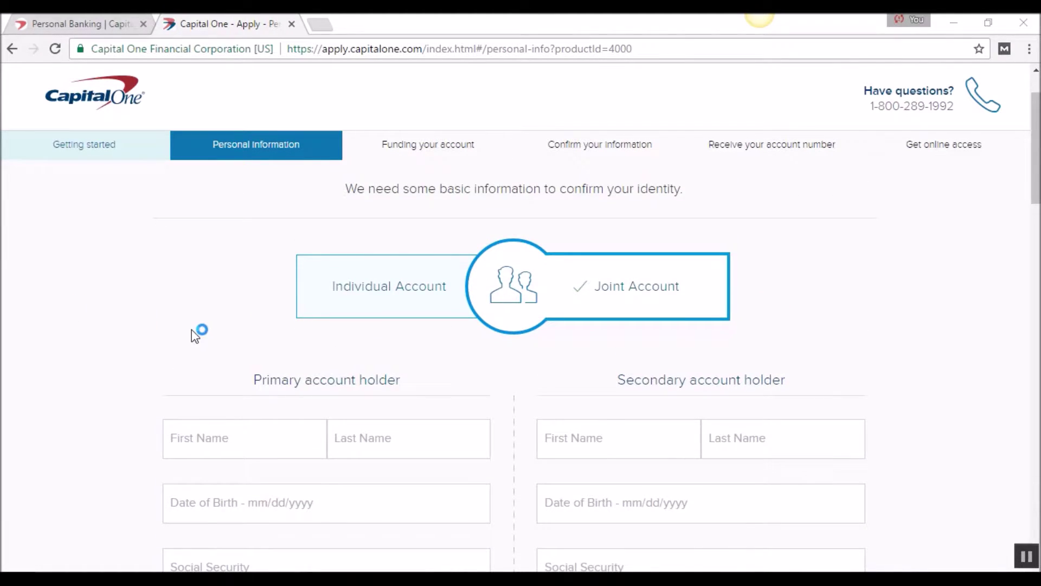
scroll(374, 281, "up", 2)
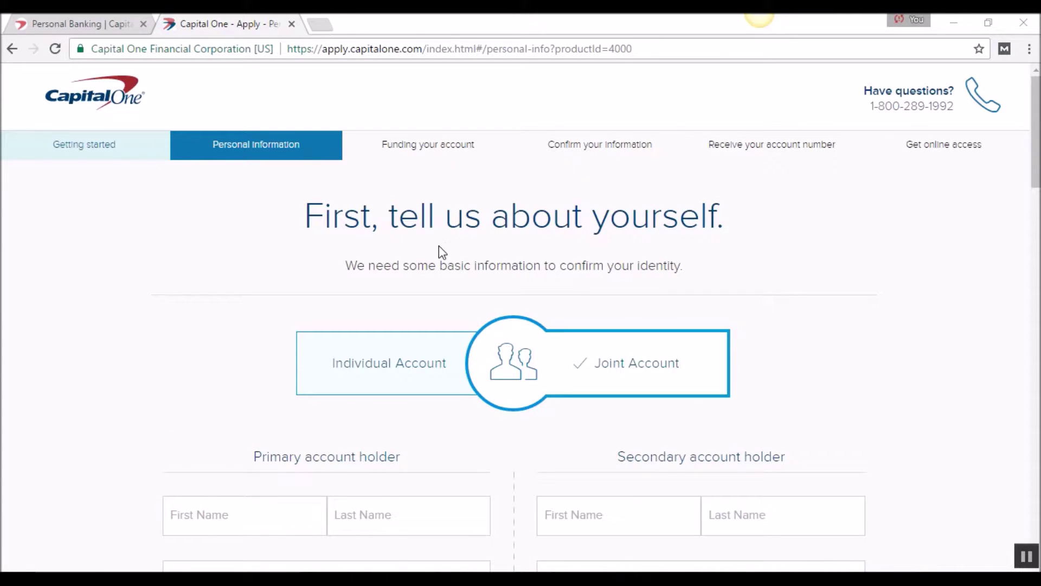
left_click(339, 378)
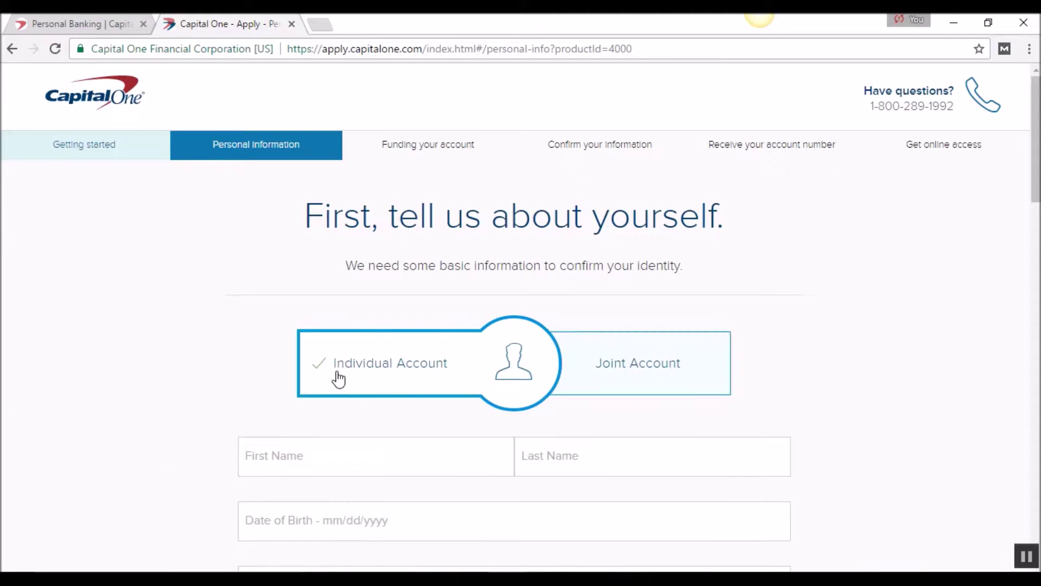
left_click(637, 367)
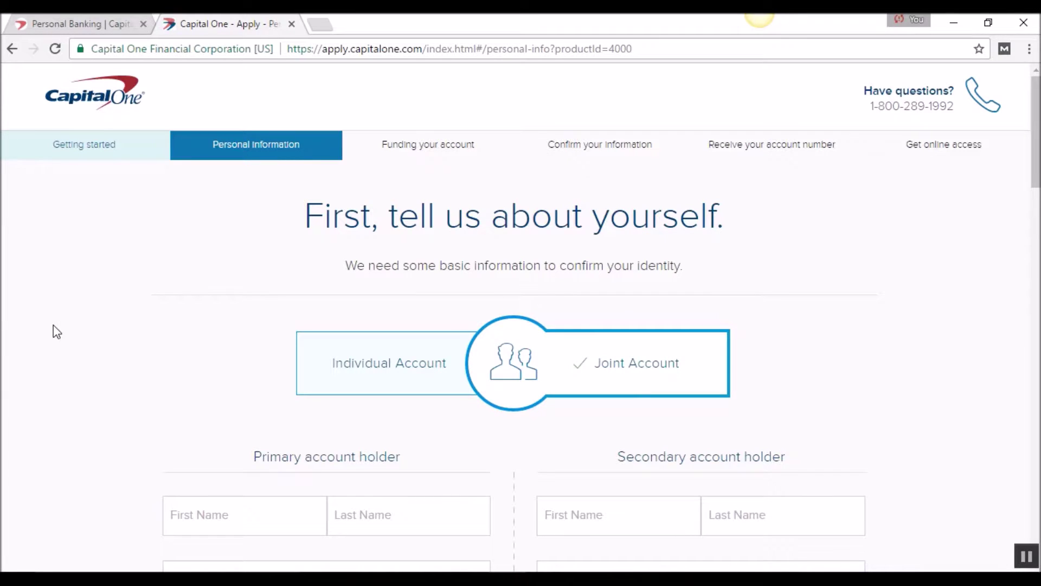
scroll(52, 331, "down", 2)
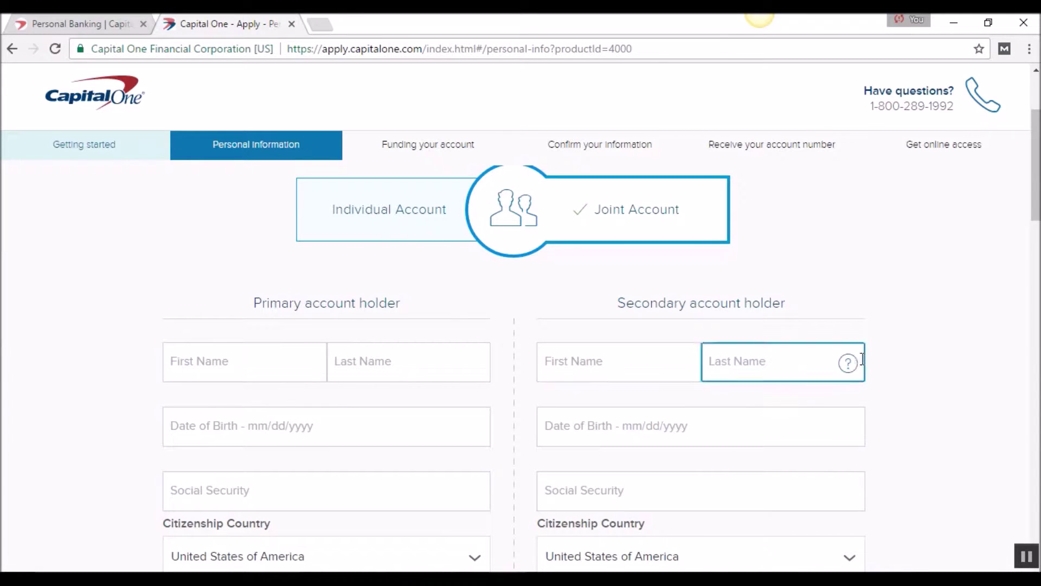
left_click(754, 416)
scroll(570, 416, "down", 1)
left_click(430, 415)
left_click(301, 368)
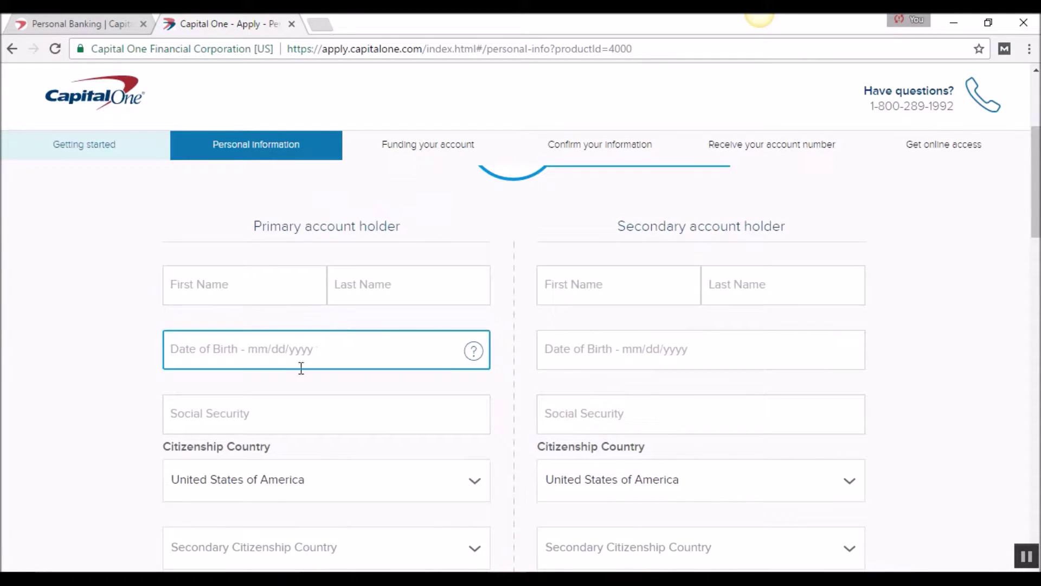
left_click(653, 361)
left_click(305, 360)
left_click(682, 348)
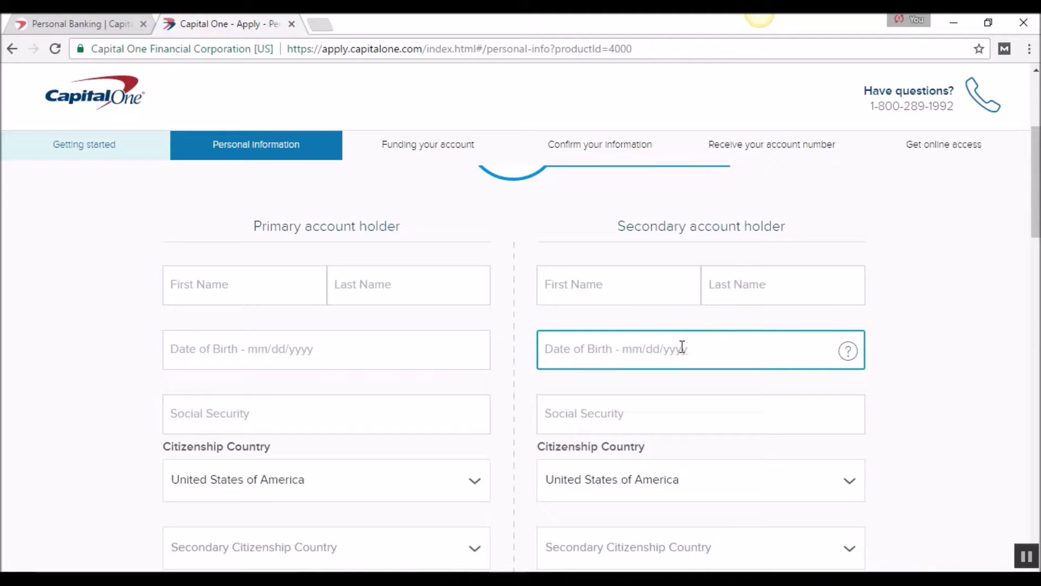
left_click(474, 382)
left_click(226, 417)
left_click(605, 402)
scroll(446, 455, "down", 1)
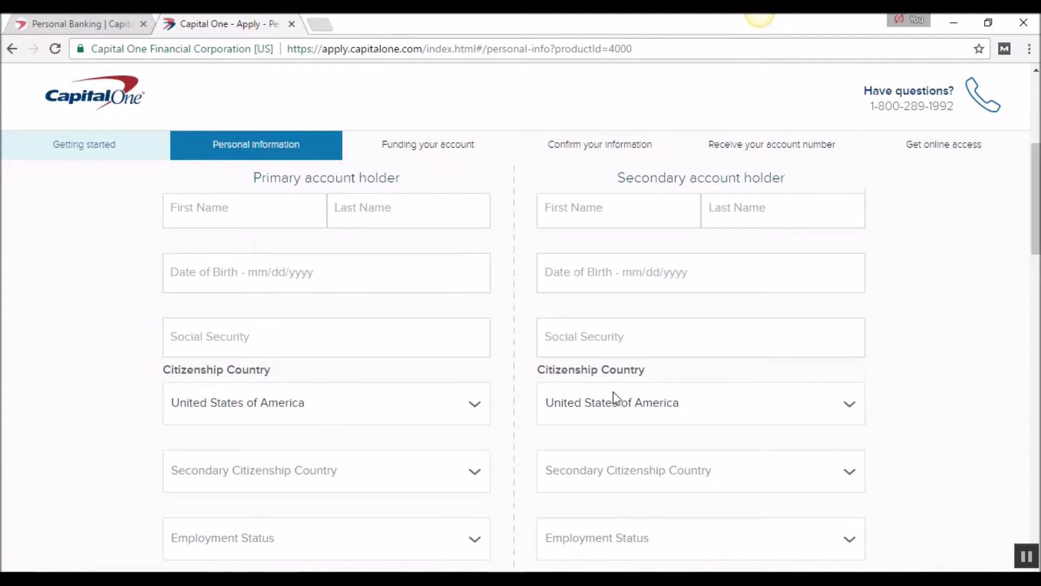
scroll(326, 411, "down", 1)
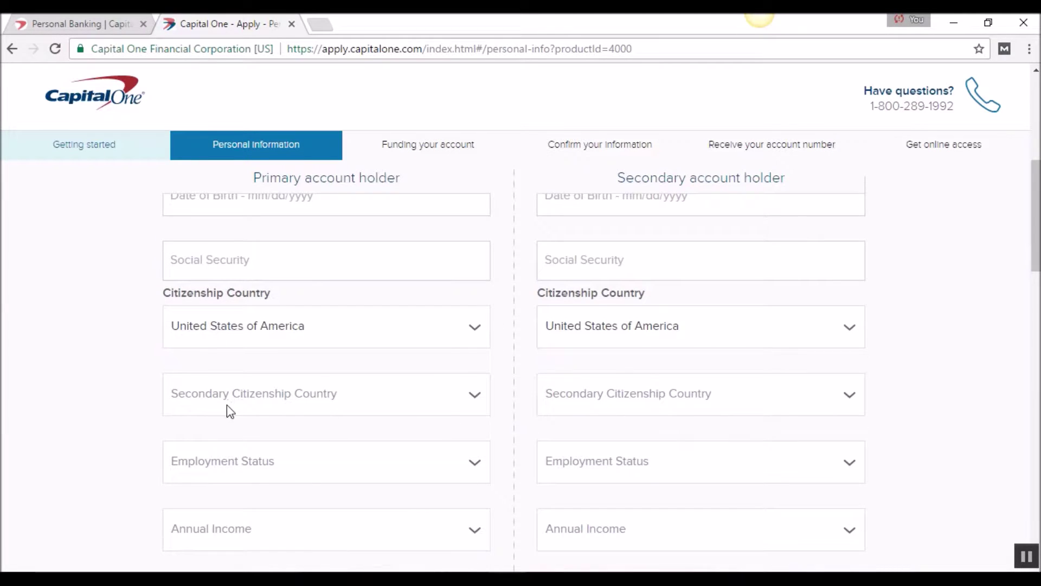
scroll(658, 384, "down", 1)
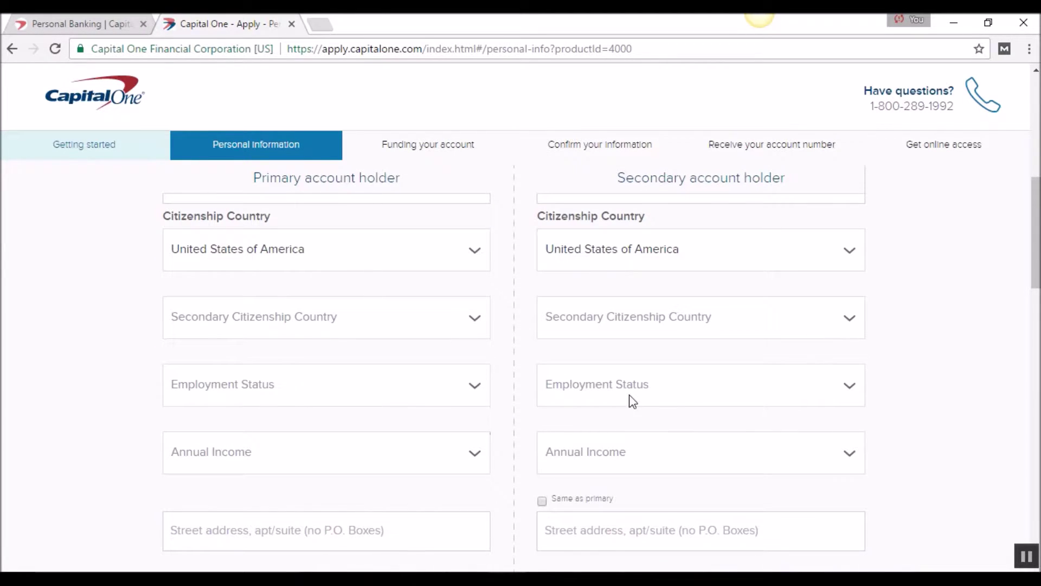
scroll(629, 432, "down", 1)
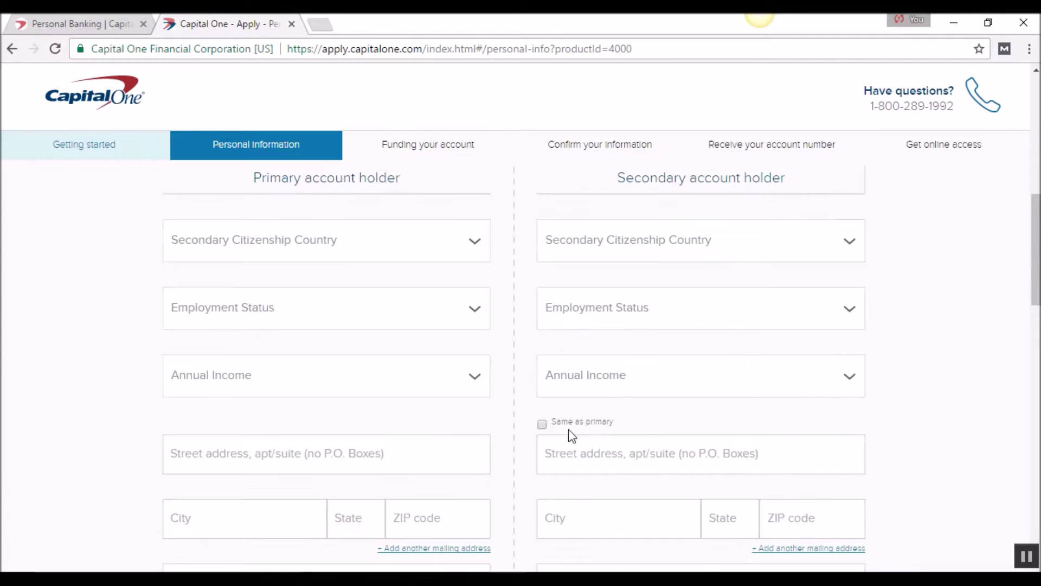
scroll(561, 452, "down", 1)
left_click(594, 449)
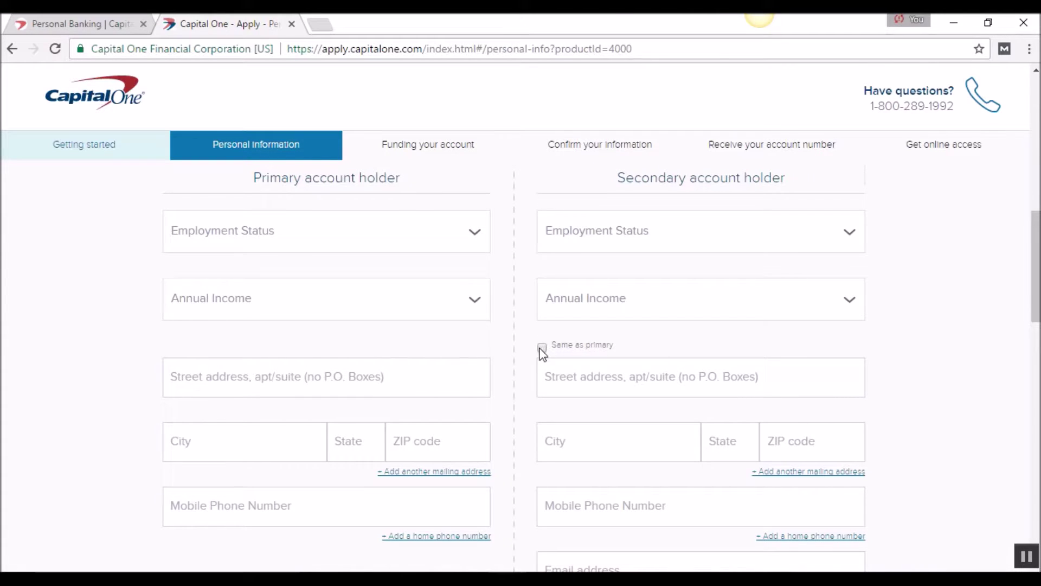
left_click(382, 368)
scroll(488, 423, "down", 1)
left_click(394, 430)
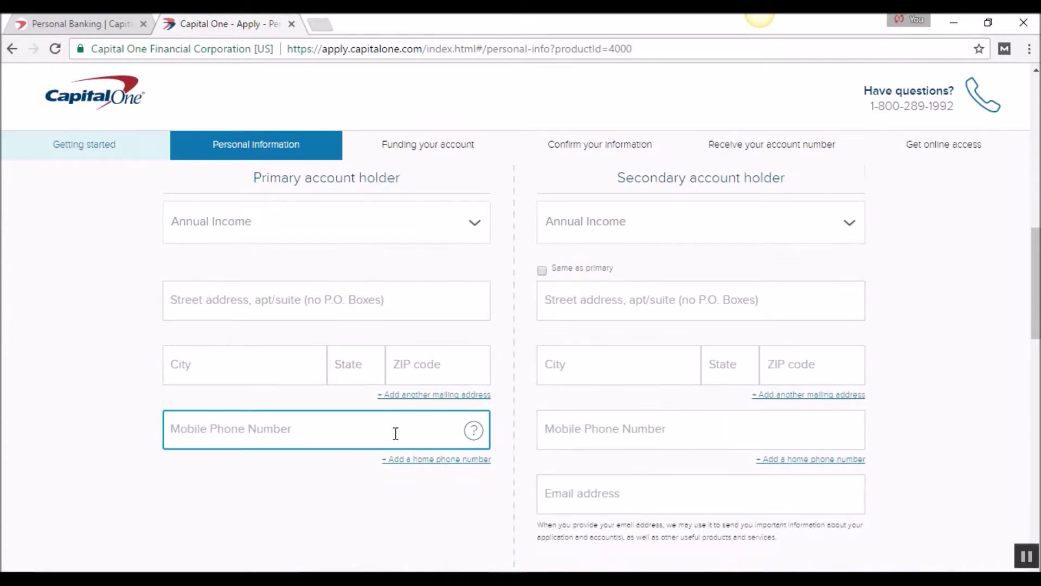
left_click(662, 428)
scroll(554, 437, "down", 1)
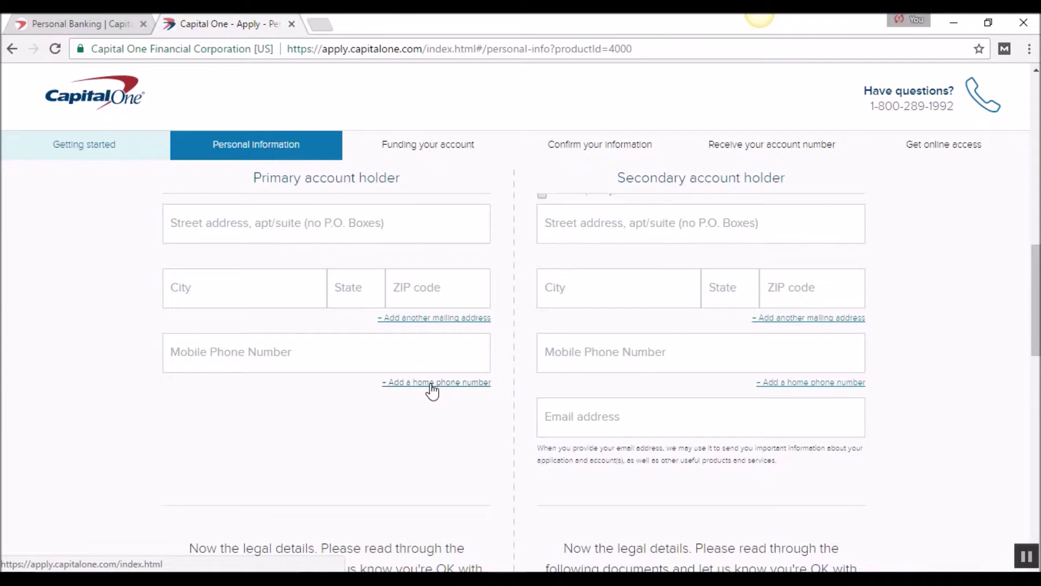
scroll(281, 419, "down", 1)
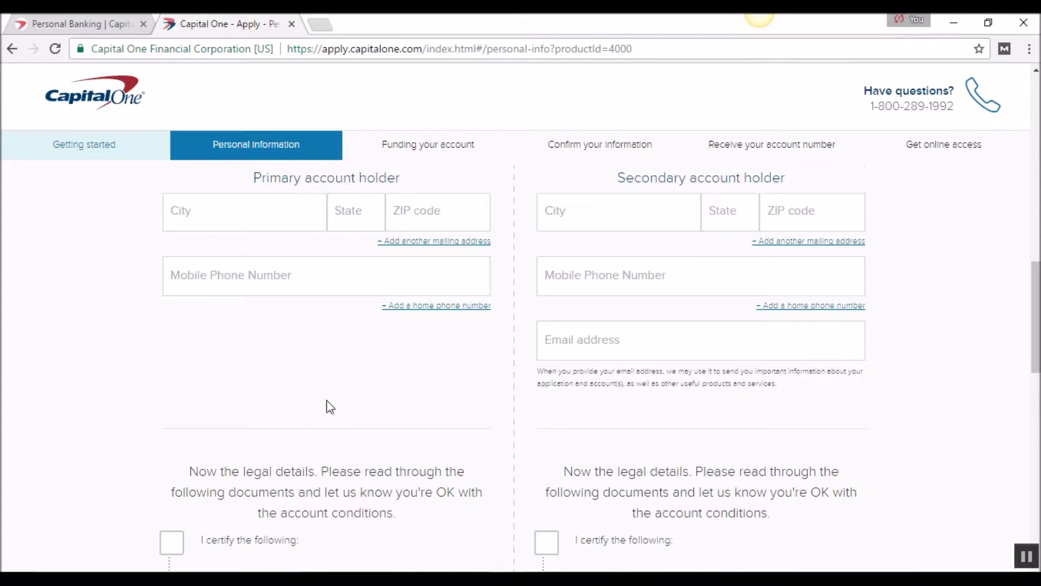
scroll(327, 407, "down", 2)
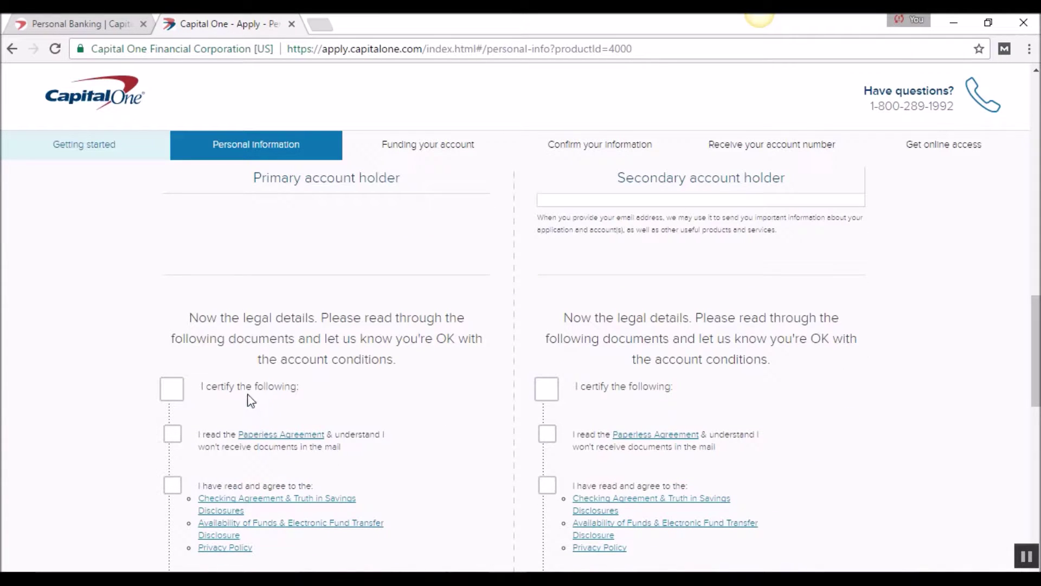
scroll(282, 442, "down", 1)
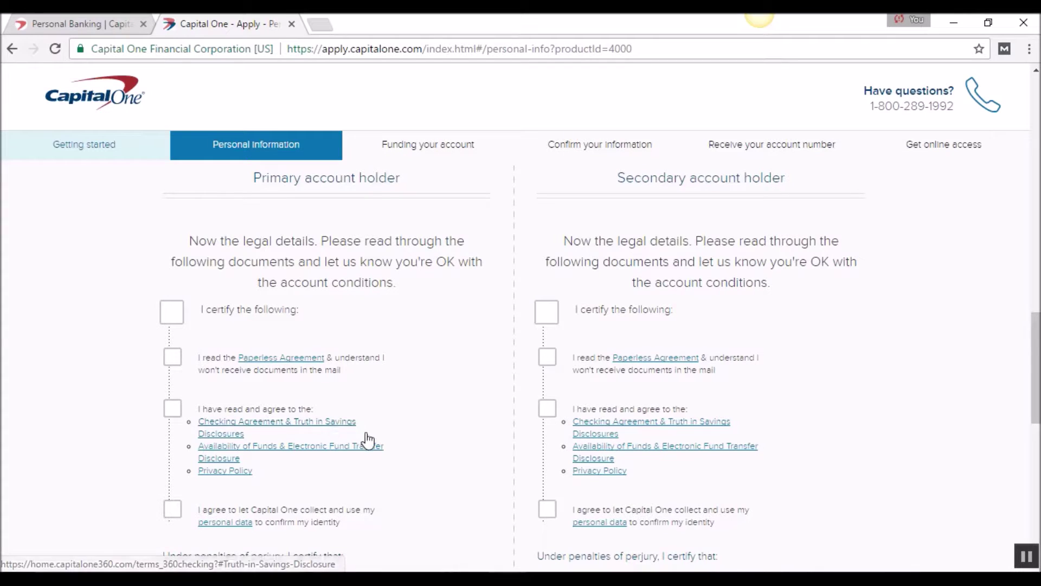
scroll(292, 495, "down", 1)
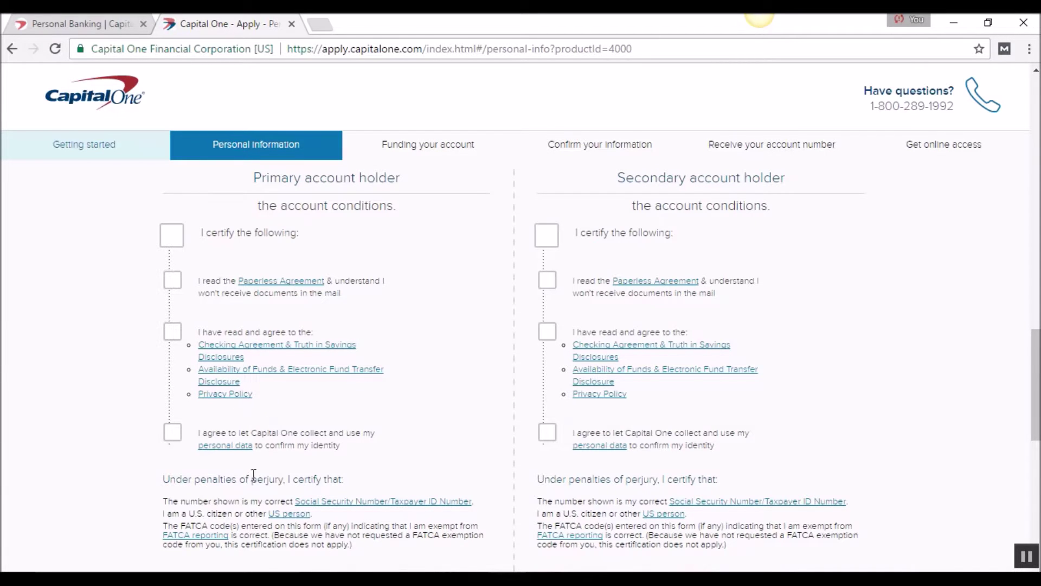
scroll(217, 456, "down", 2)
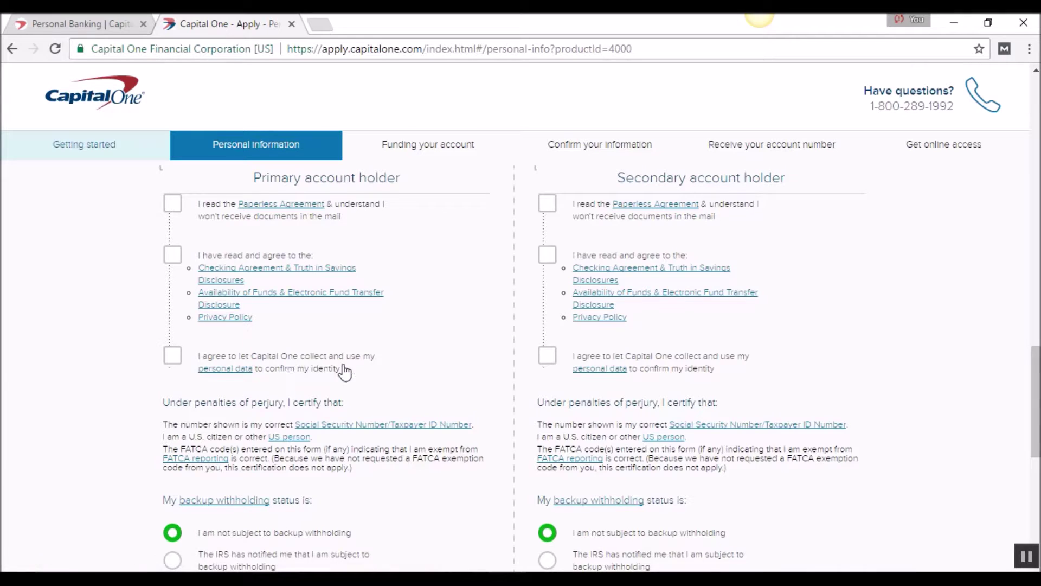
scroll(358, 378, "down", 2)
scroll(291, 332, "down", 2)
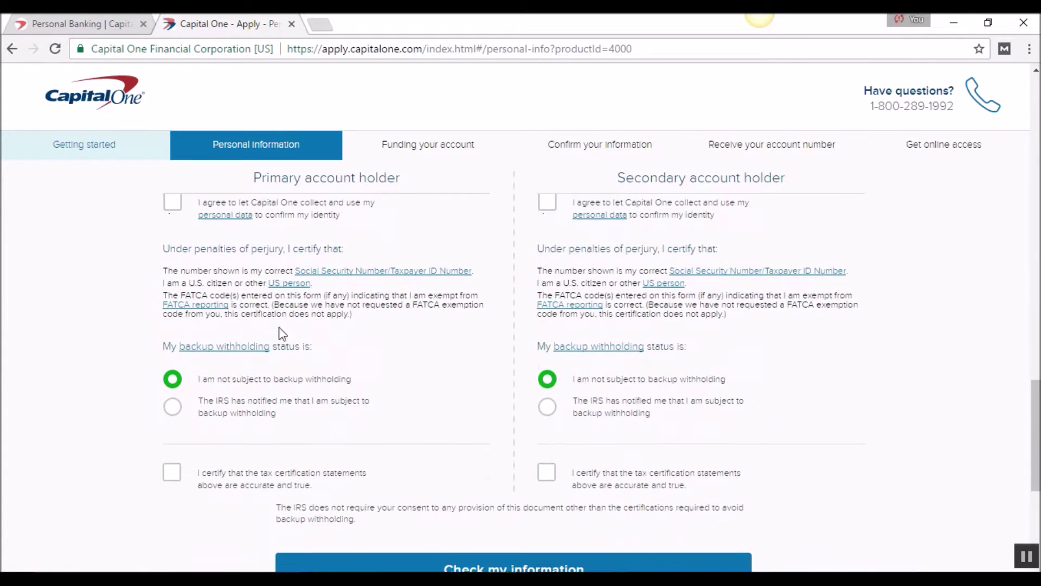
scroll(108, 304, "up", 2)
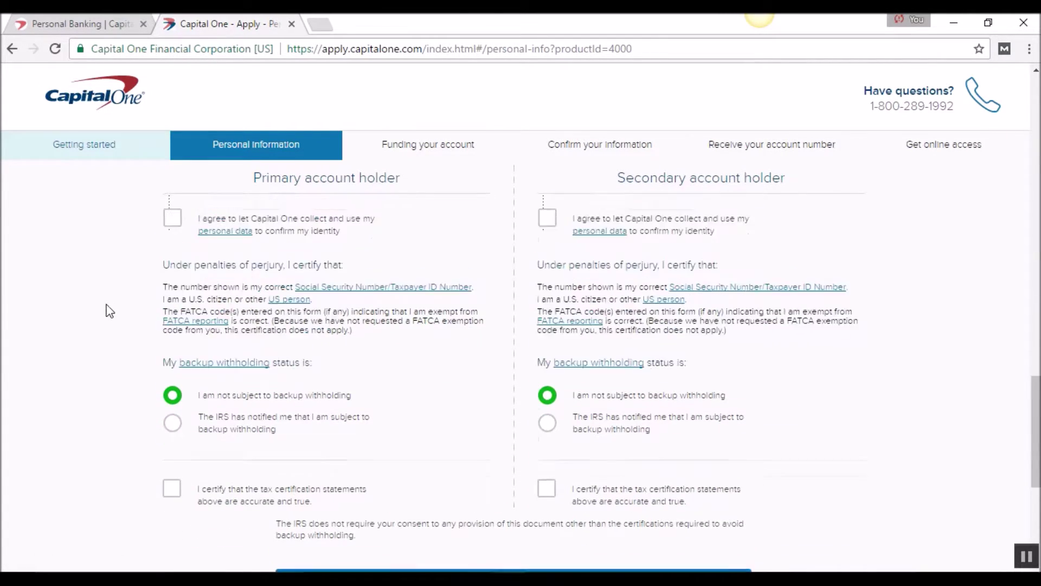
scroll(222, 361, "down", 1)
scroll(222, 362, "down", 1)
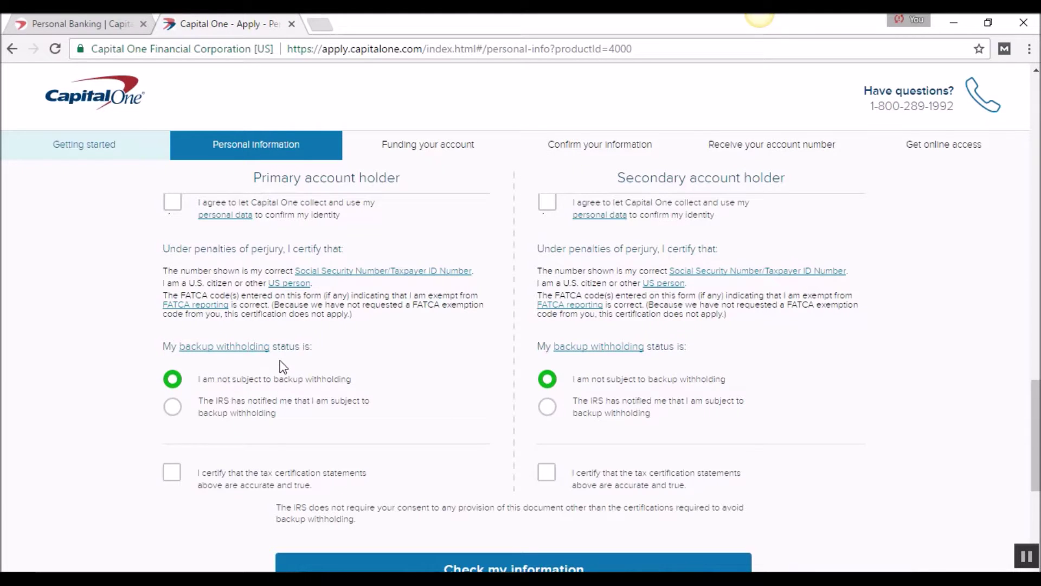
scroll(281, 411, "down", 1)
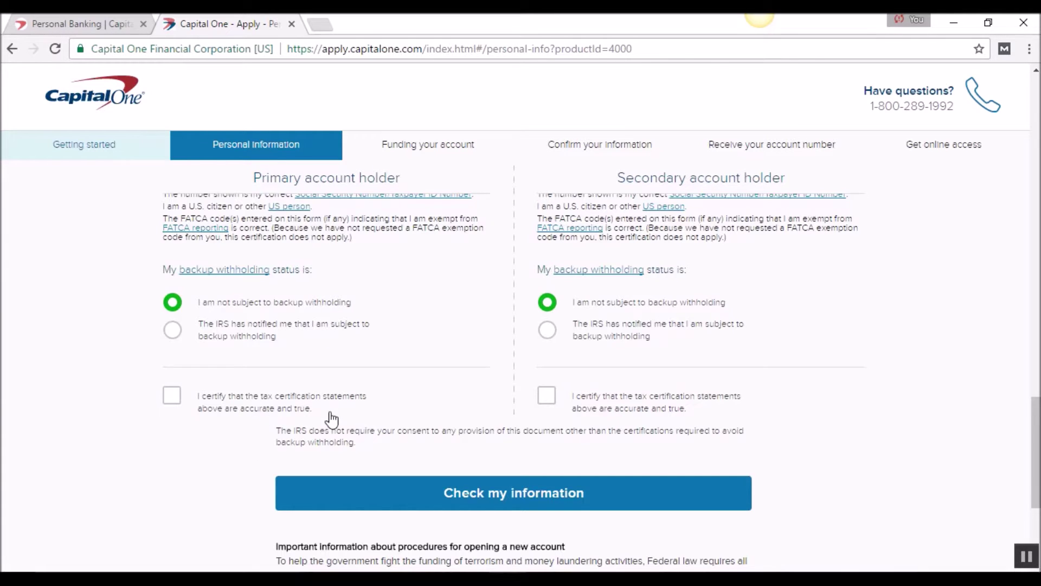
scroll(334, 419, "down", 1)
scroll(551, 438, "down", 1)
scroll(555, 440, "up", 1)
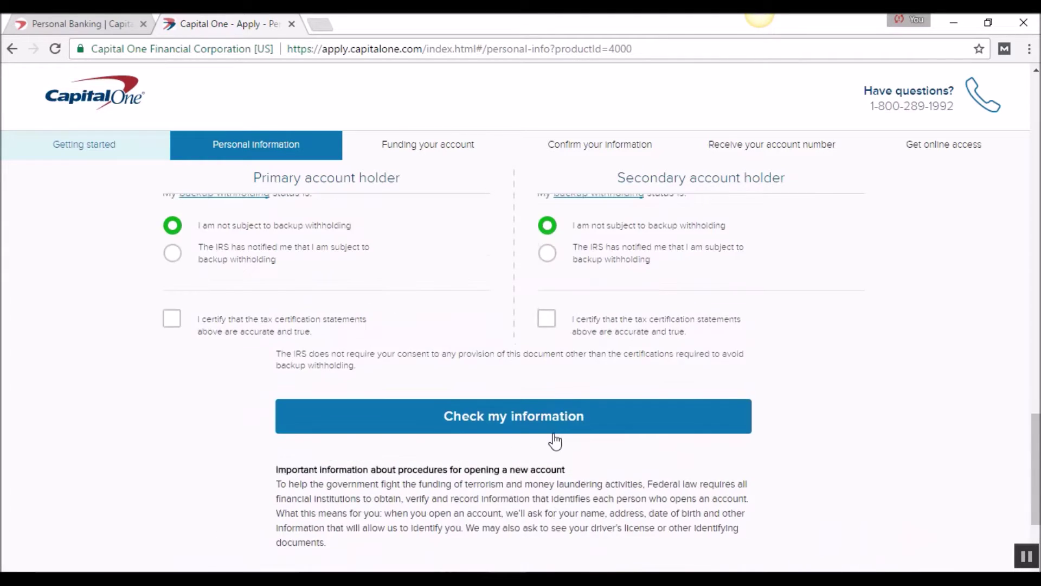
Send both joint holders' details for public-records verification with 'Check my information'
left_click(555, 440)
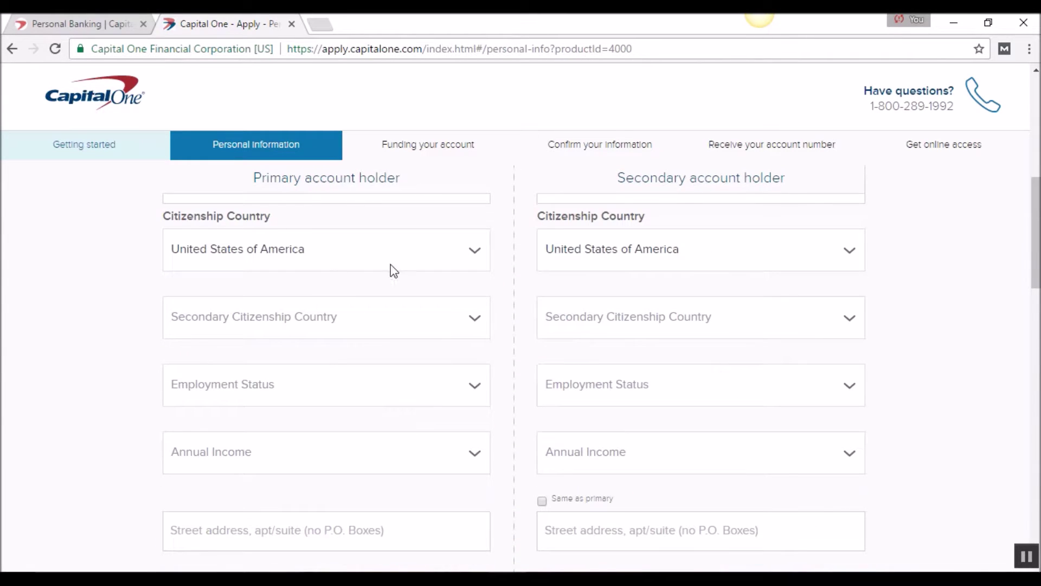
scroll(382, 342, "up", 2)
scroll(334, 212, "down", 1)
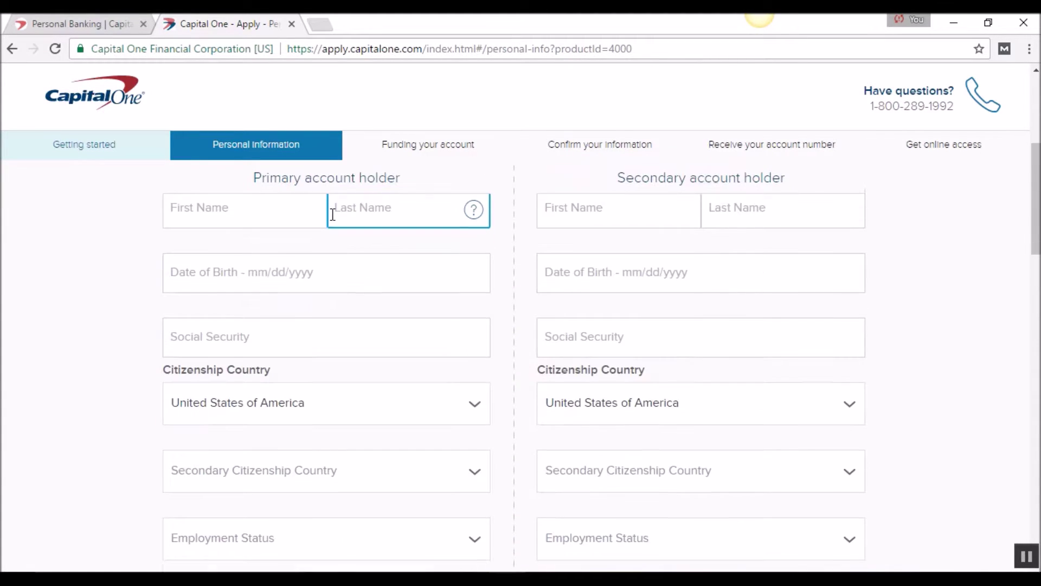
scroll(373, 272, "up", 2)
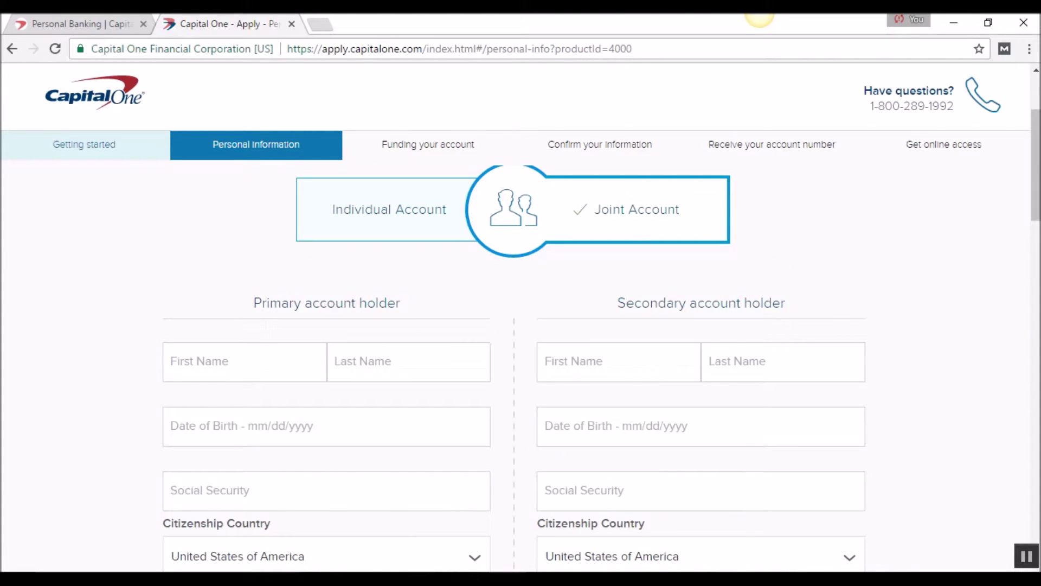
scroll(61, 316, "down", 15)
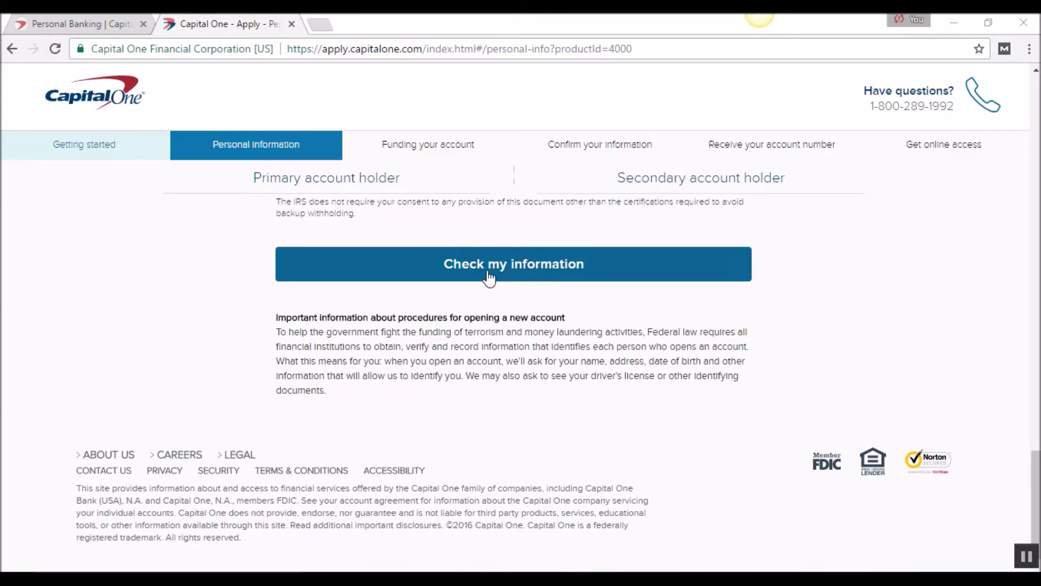
left_click(508, 274)
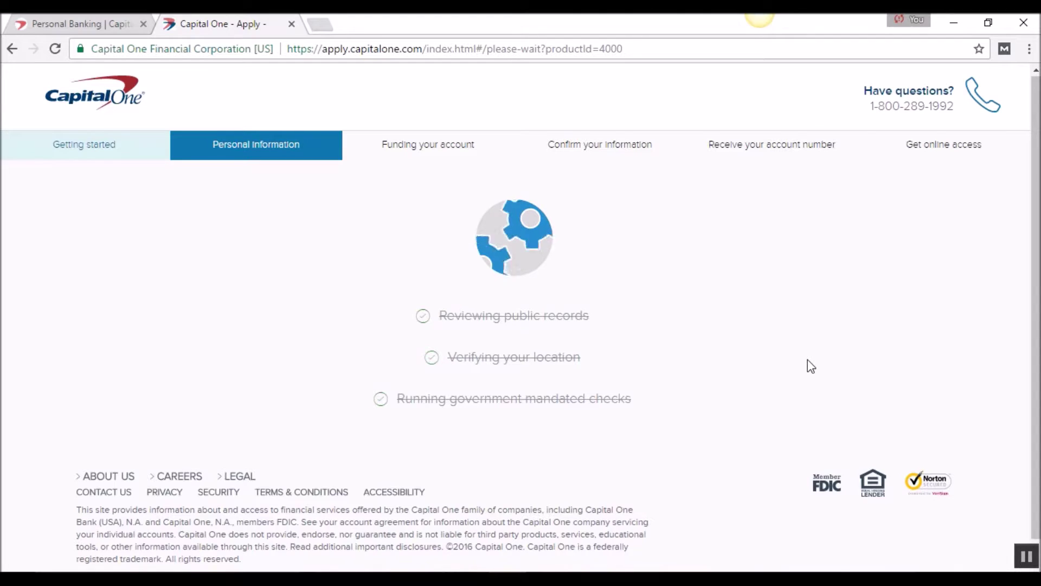
scroll(138, 332, "down", 3)
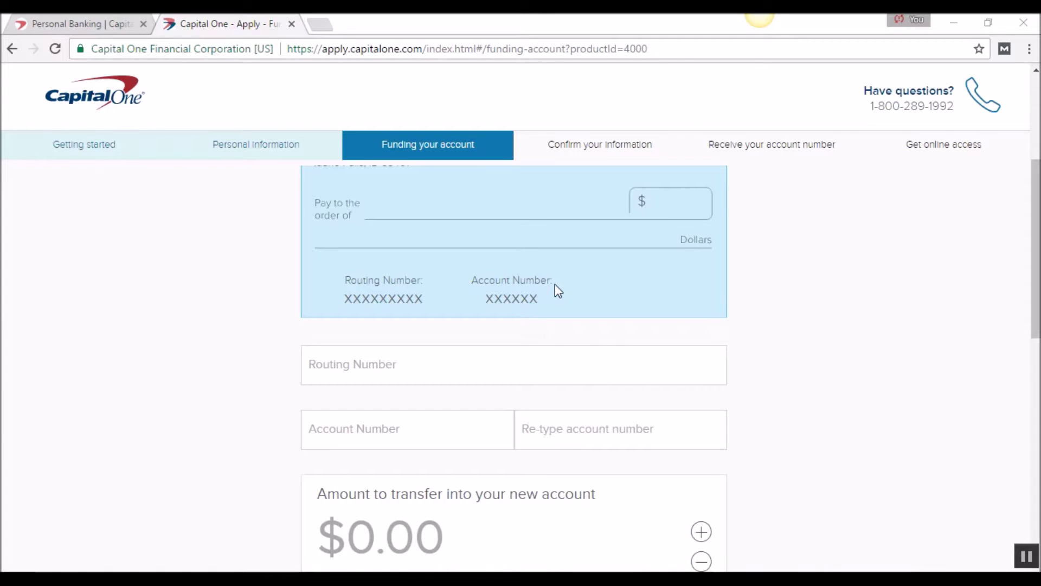
left_click(372, 375)
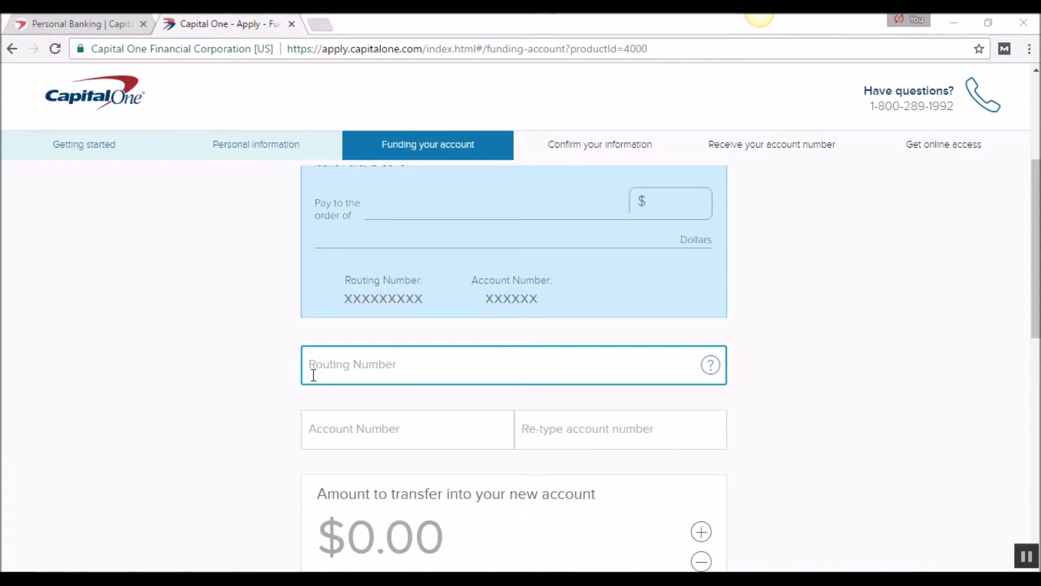
left_click(388, 439)
left_click(586, 442)
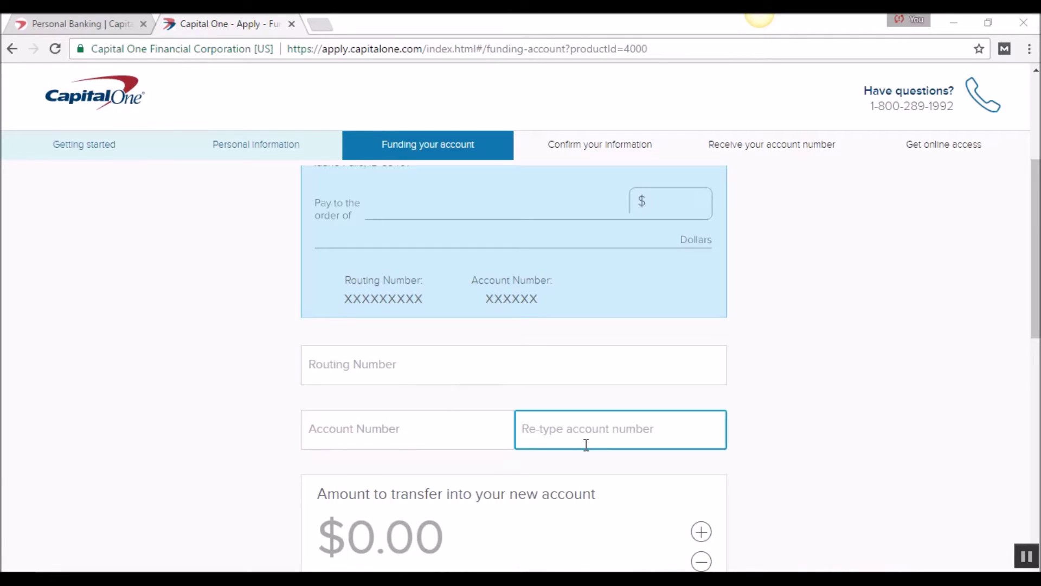
left_click(581, 465)
scroll(580, 465, "down", 2)
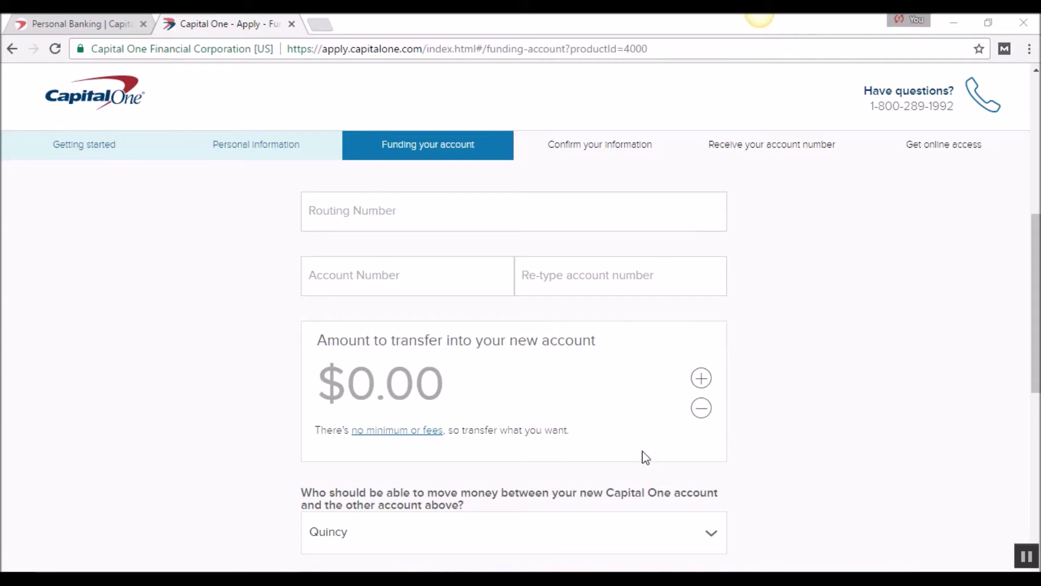
scroll(149, 354, "down", 5)
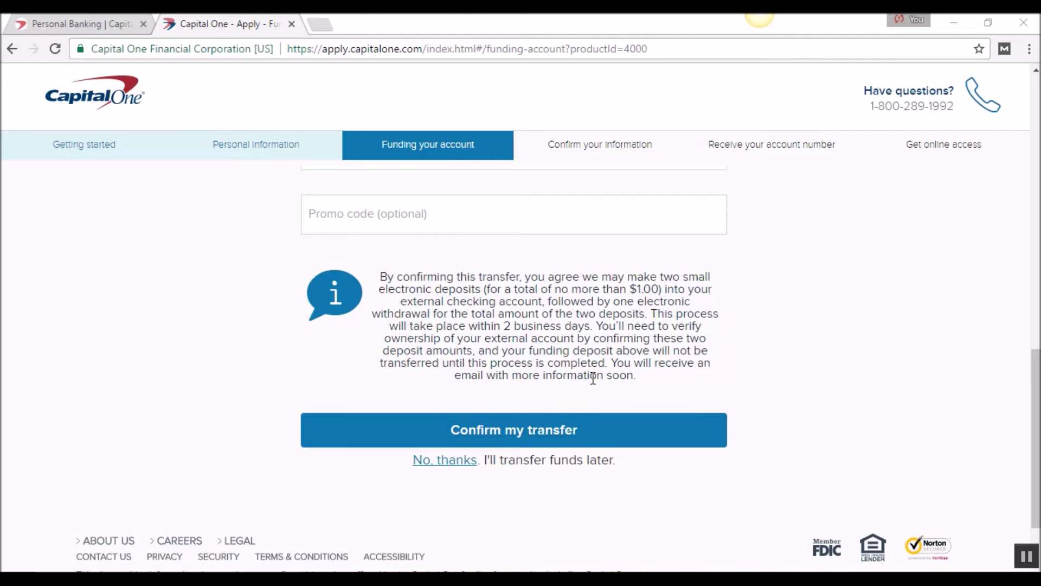
Confirm the funding transfer, reaching the 'Welcome aboard' account information page
left_click(529, 438)
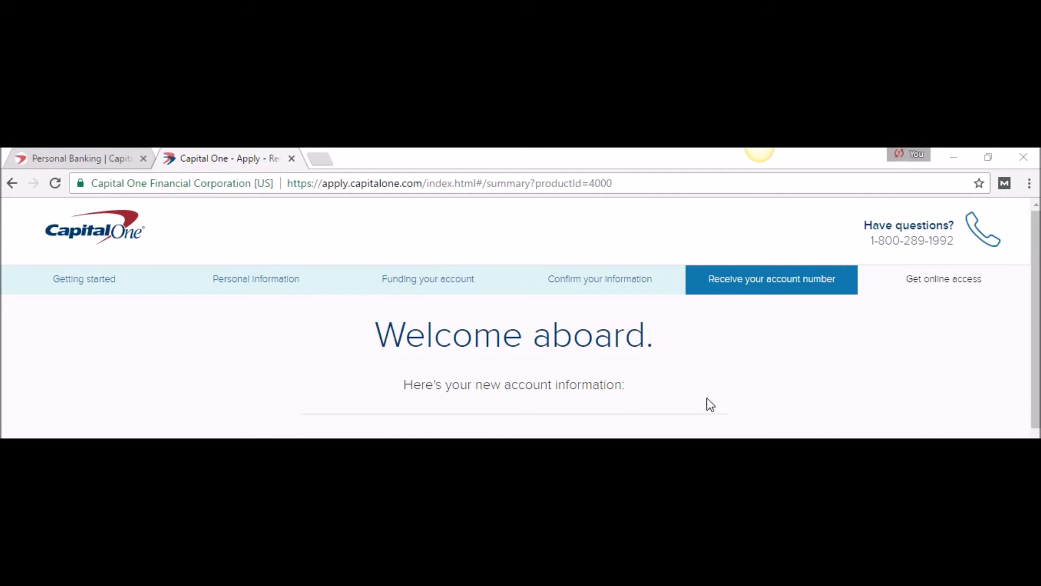
scroll(702, 396, "down", 5)
scroll(703, 397, "up", 1)
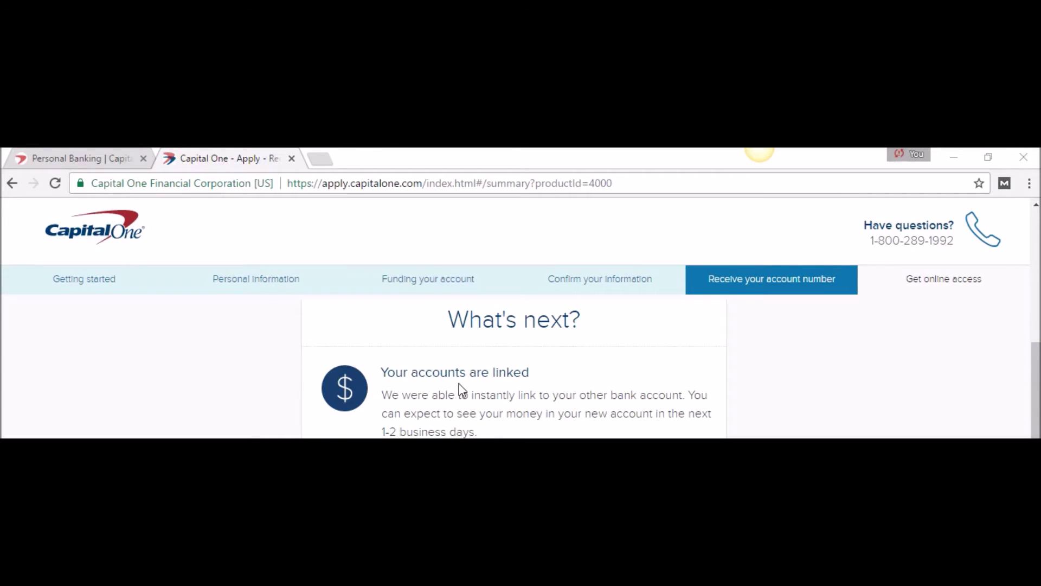
scroll(458, 389, "down", 1)
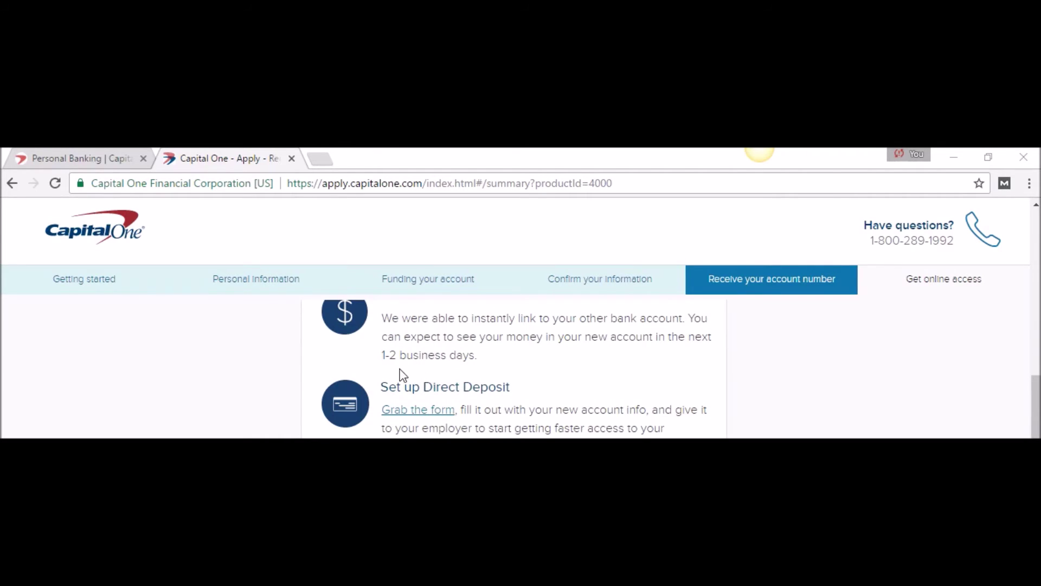
scroll(427, 367, "down", 1)
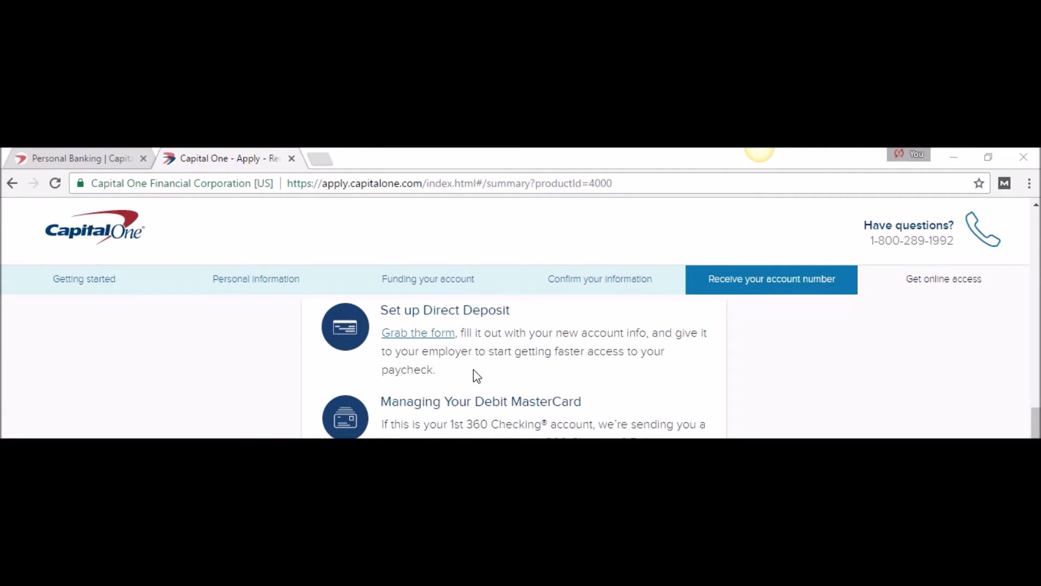
scroll(475, 375, "down", 1)
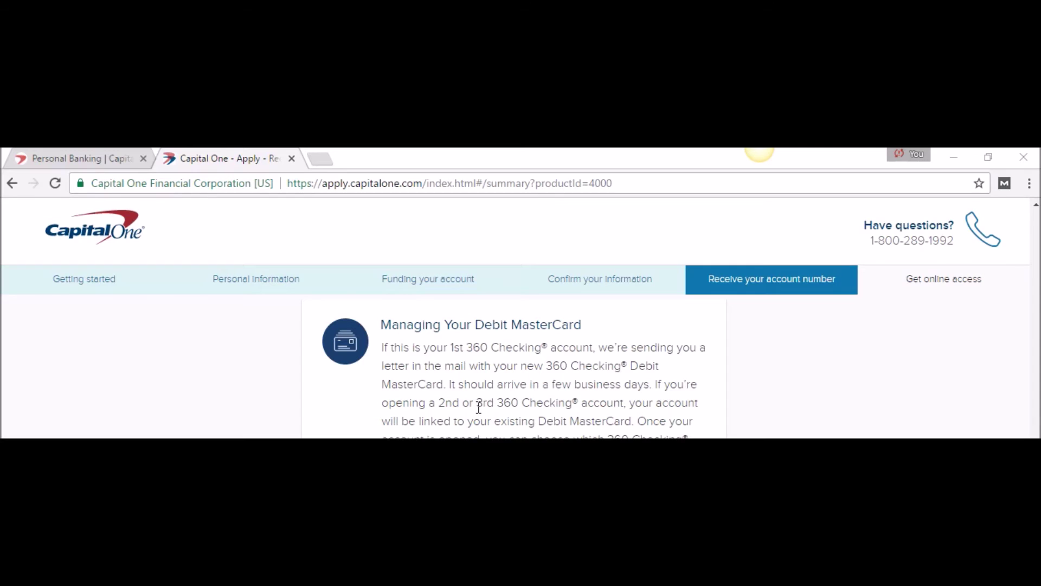
scroll(478, 406, "down", 2)
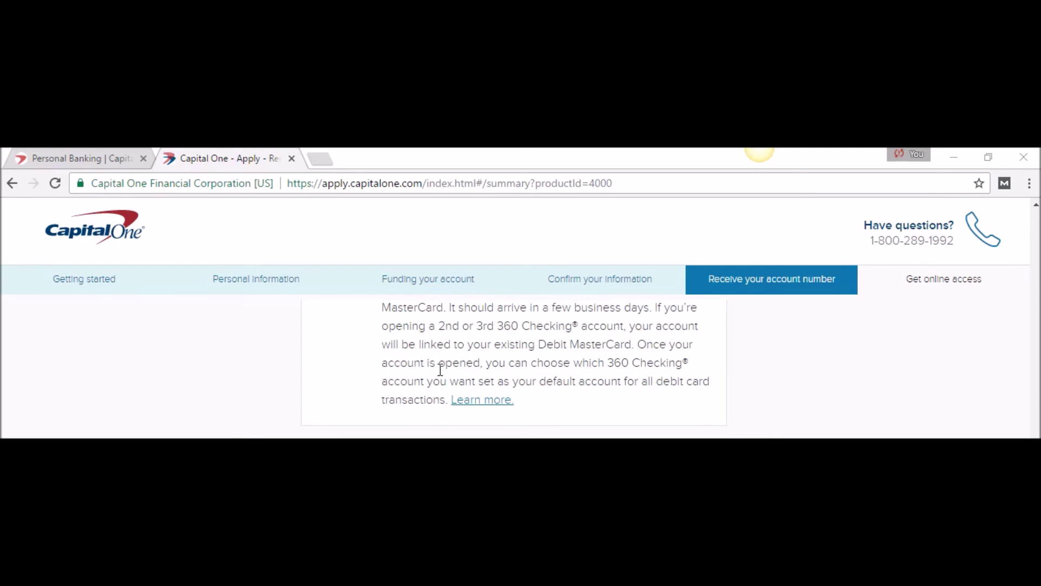
scroll(446, 366, "down", 1)
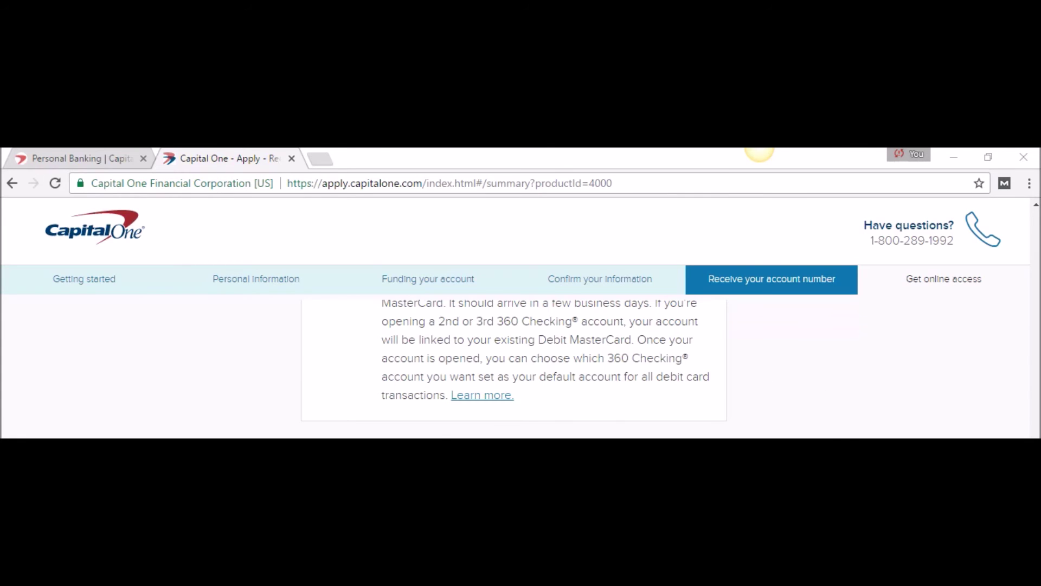
Reload the online banking enrollment page and submit its username and password form
key("F5")
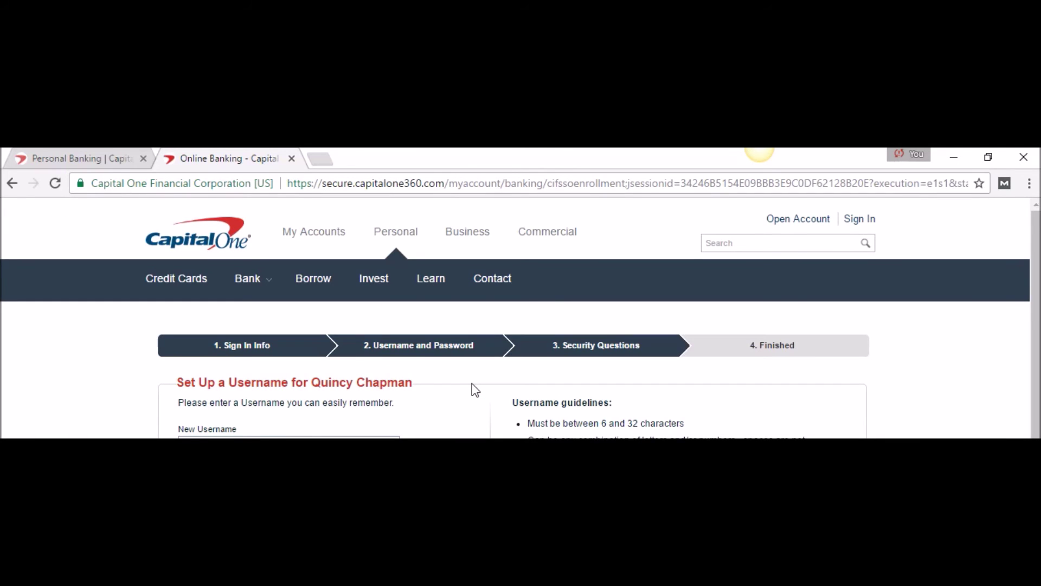
scroll(471, 388, "down", 1)
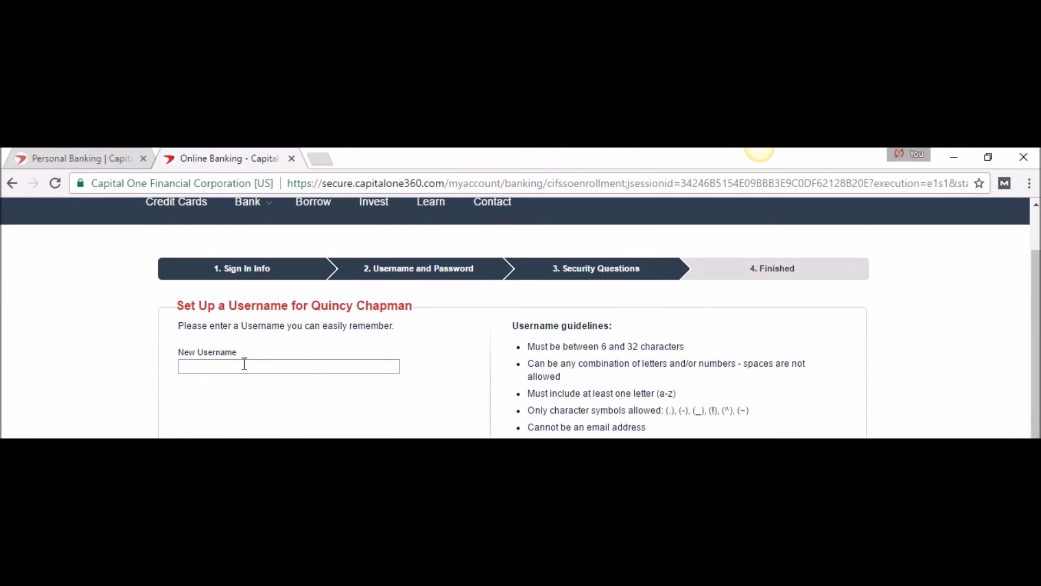
scroll(224, 363, "down", 1)
scroll(223, 361, "down", 2)
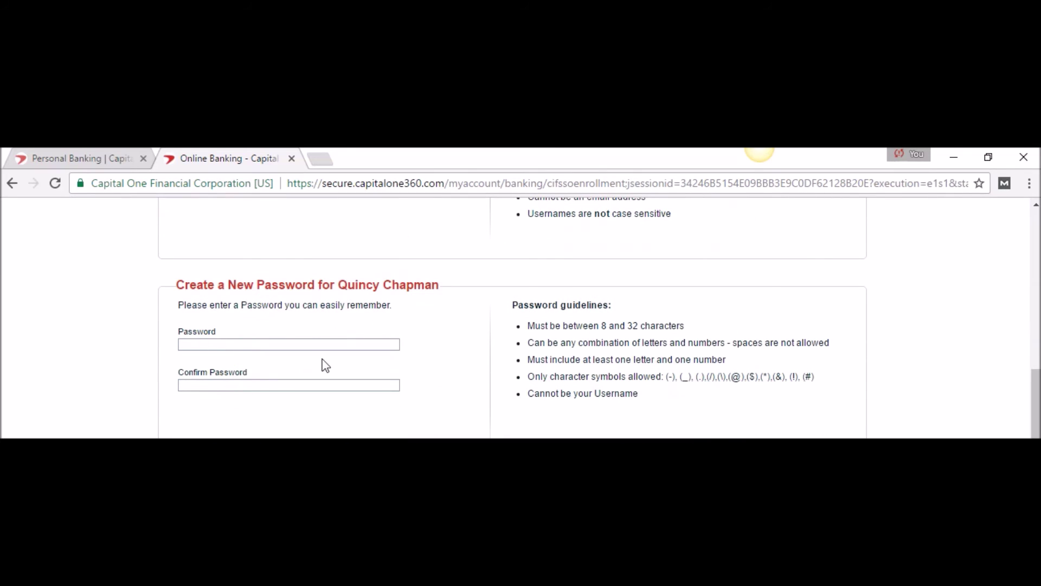
scroll(611, 302, "down", 1)
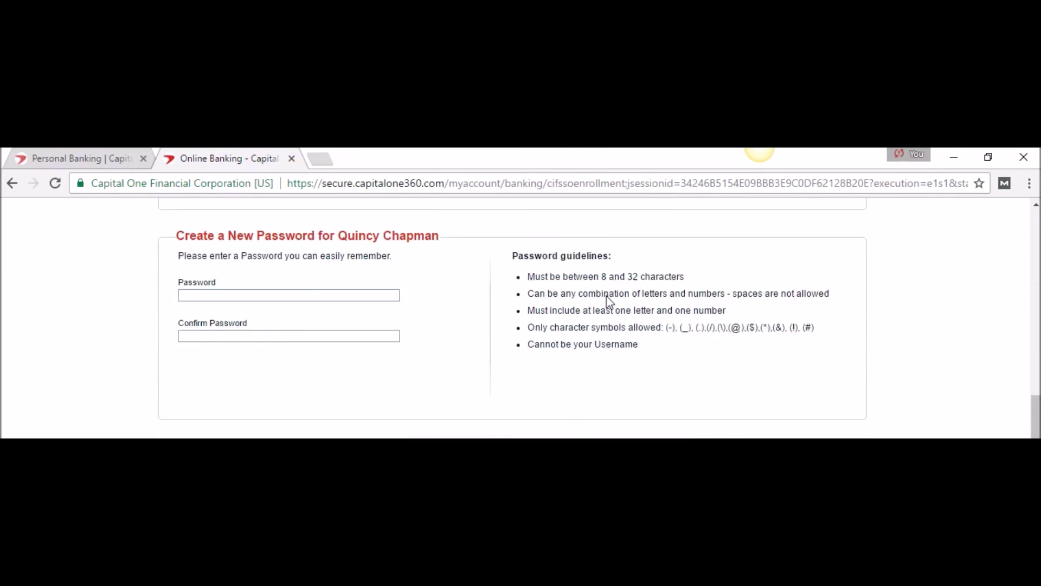
left_click(794, 421)
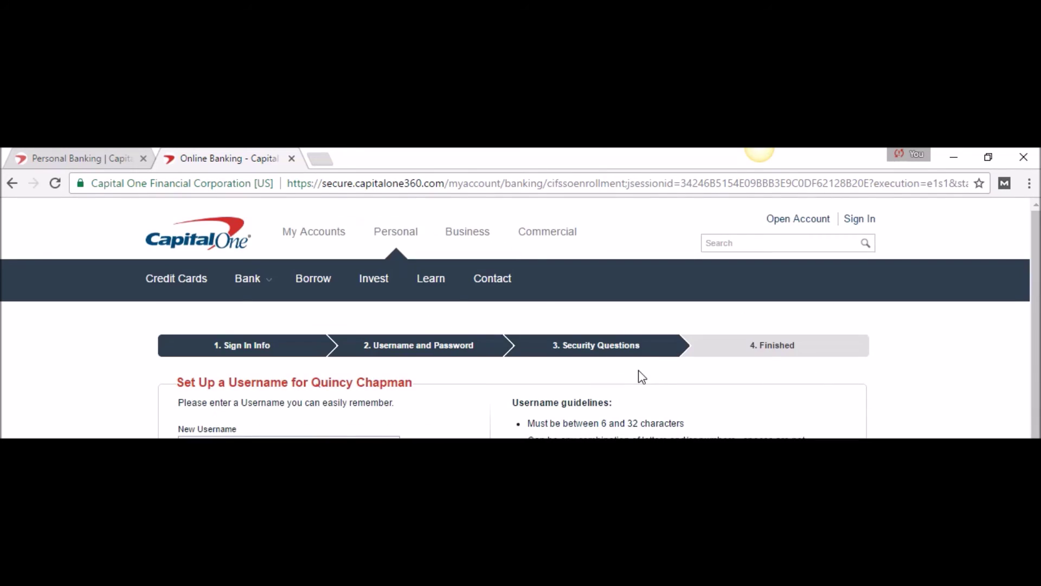